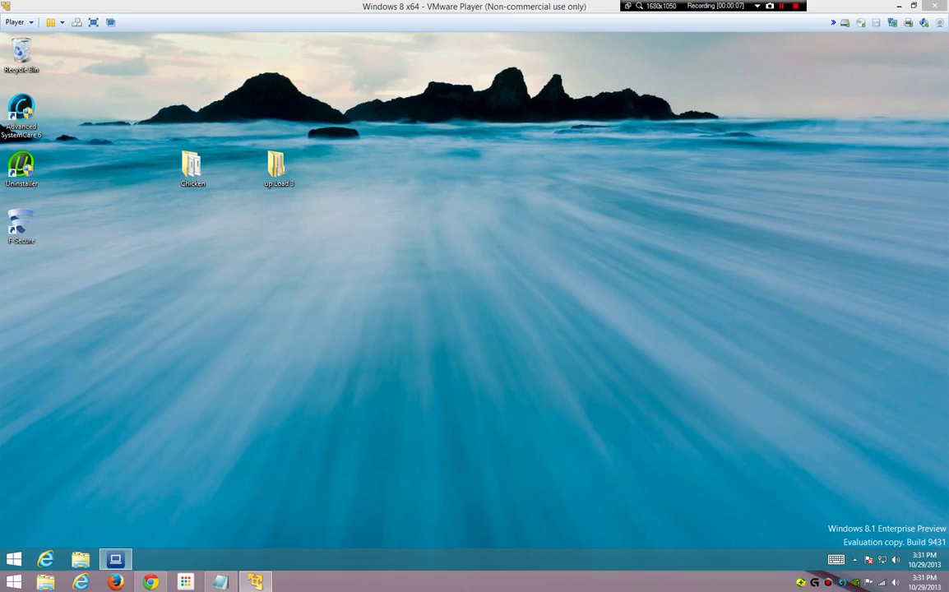
Place the Chicken folder beside up Load 3, scan both for viruses and spyware, and run automatic cleaning
left_click_drag(191, 167, 235, 167)
left_click_drag(337, 238, 176, 125)
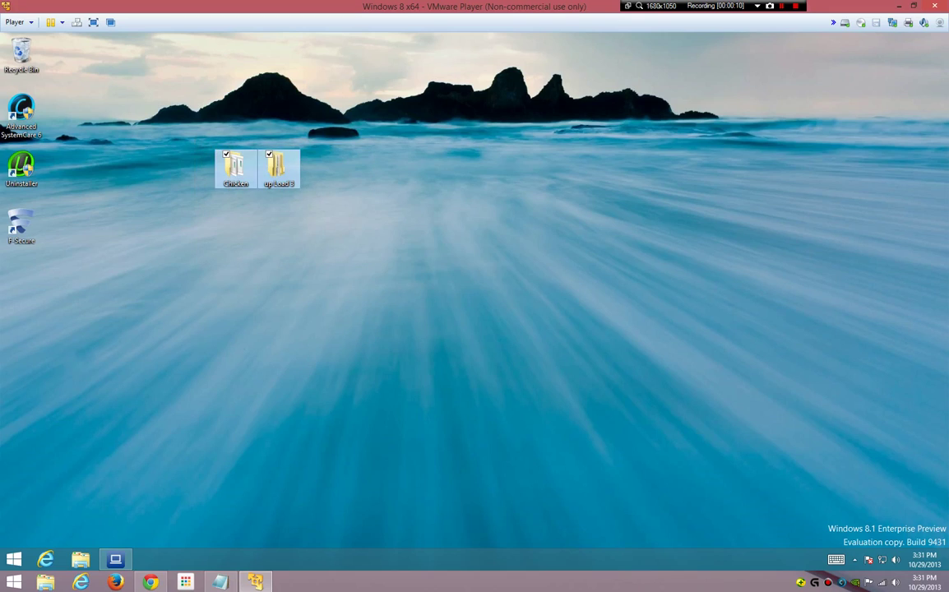
right_click(235, 165)
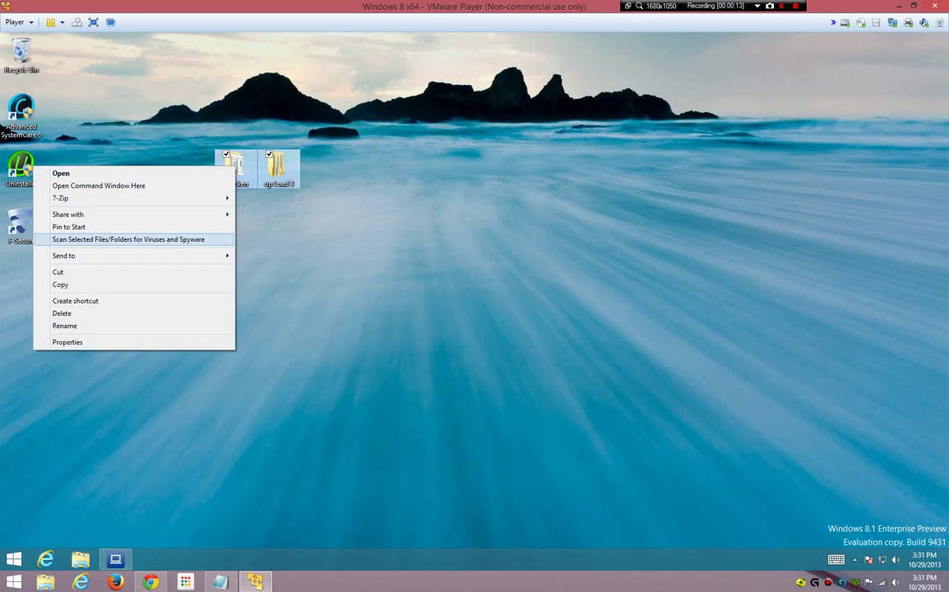
left_click(134, 239)
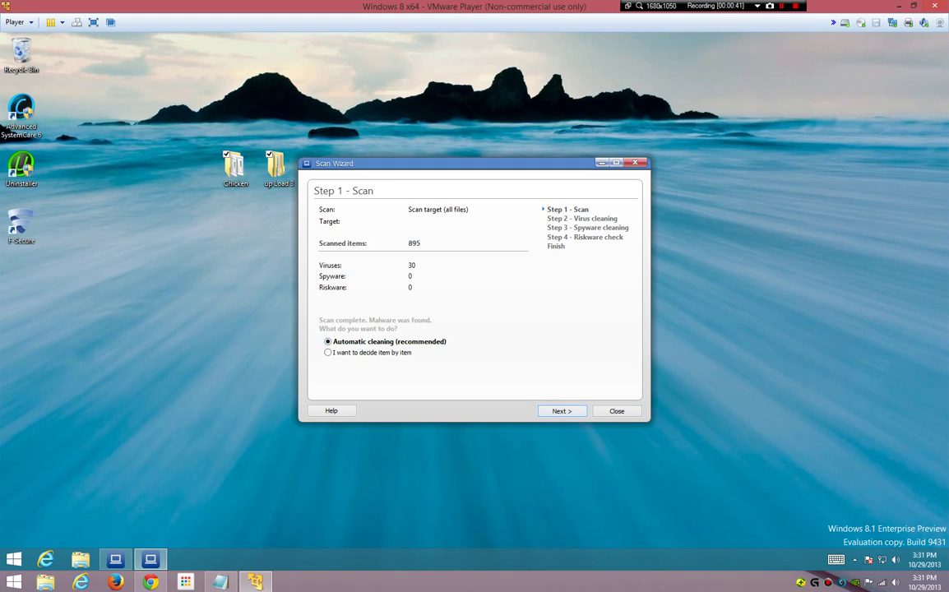
key("Return")
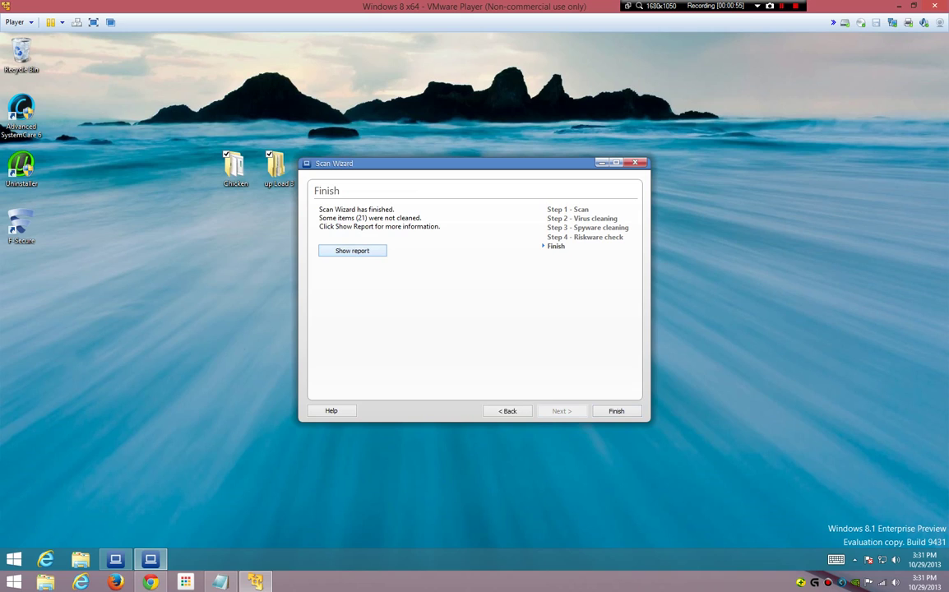
Open and close the scan report, and return to the scan stage to handle the detected items one by one
left_click(352, 250)
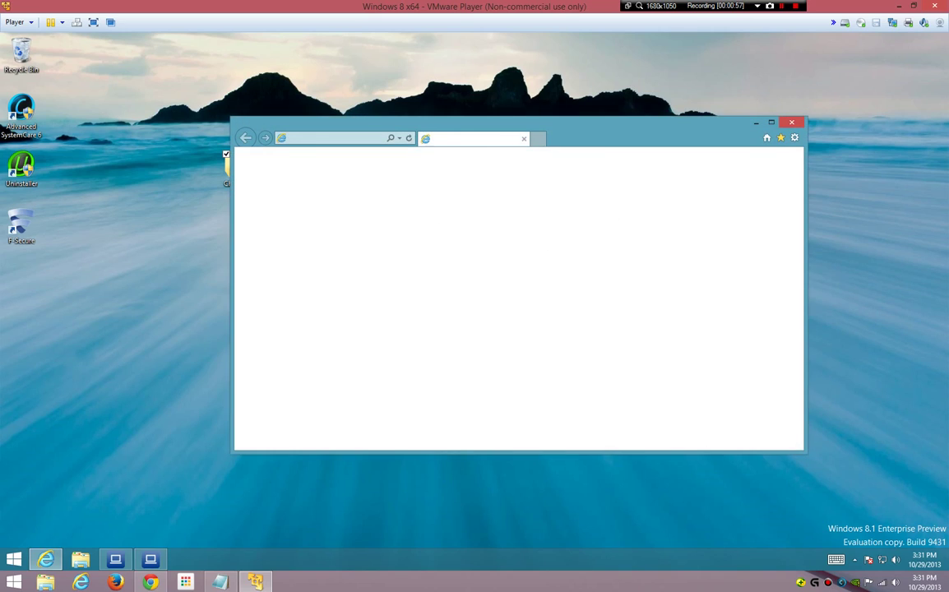
left_click(791, 122)
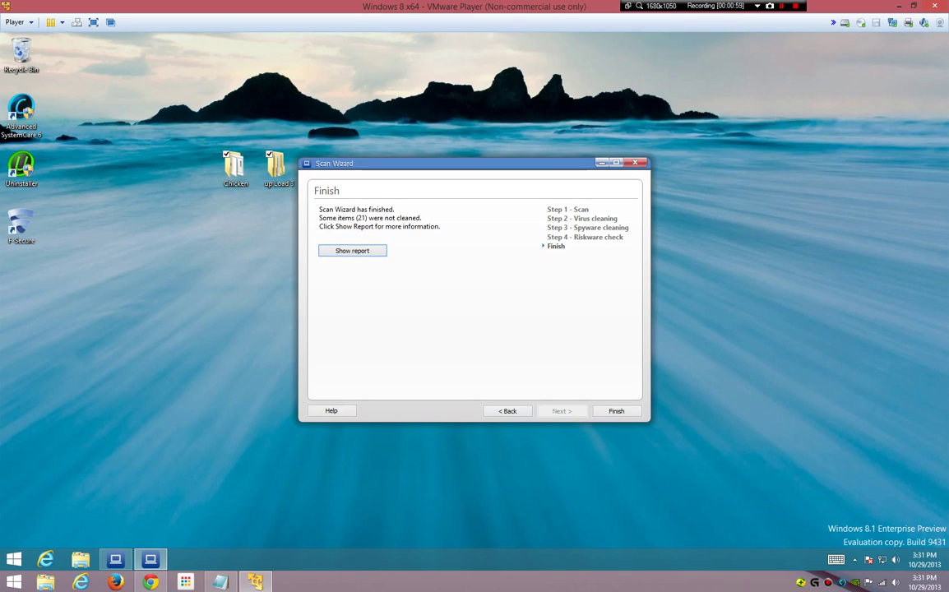
left_click(508, 410)
left_click(507, 410)
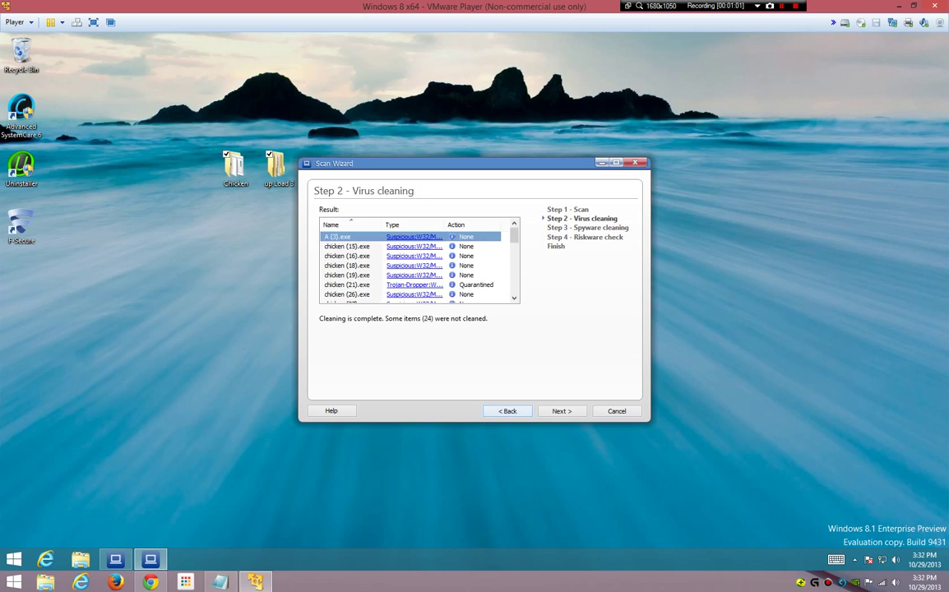
key("alt+b")
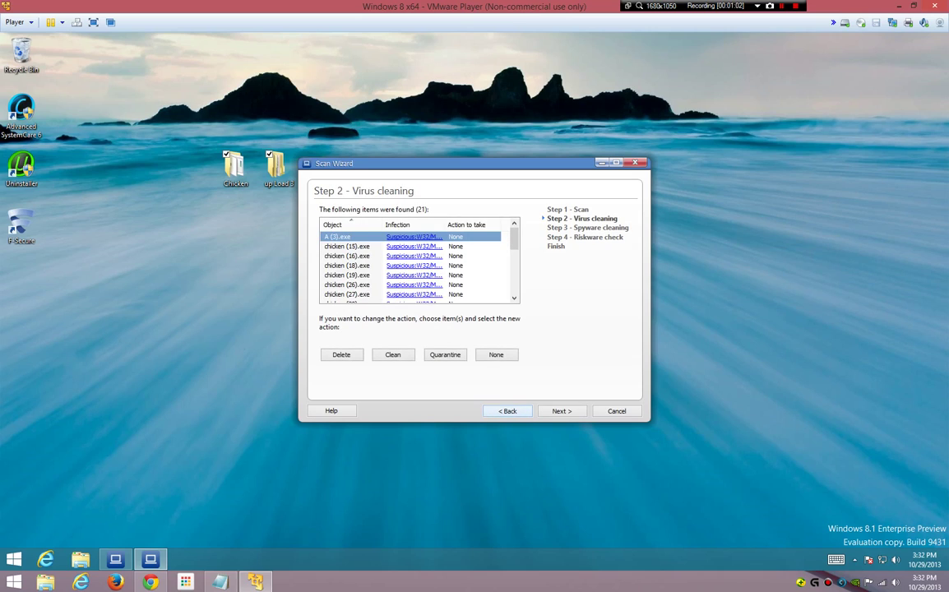
key("alt+b")
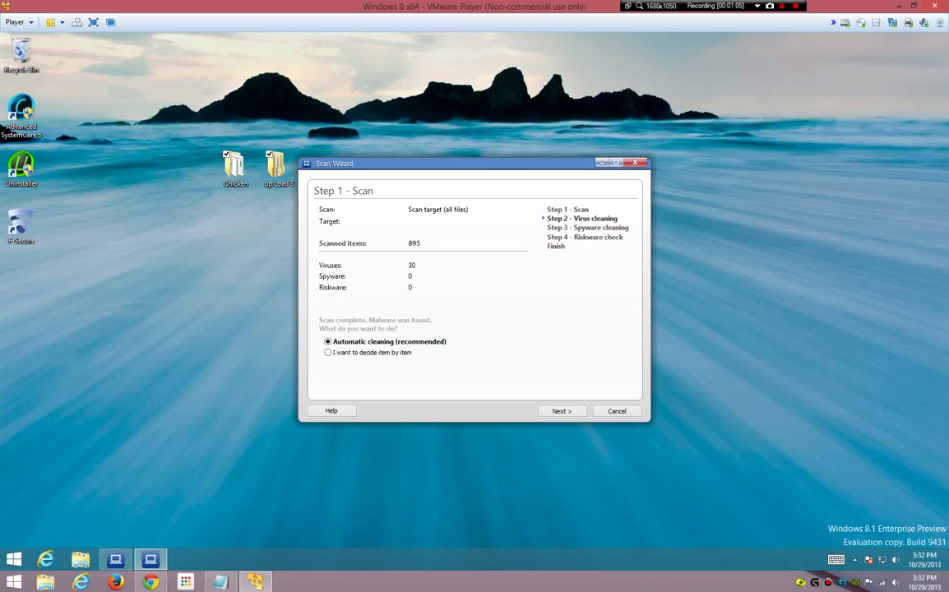
left_click(328, 352)
key("alt+n")
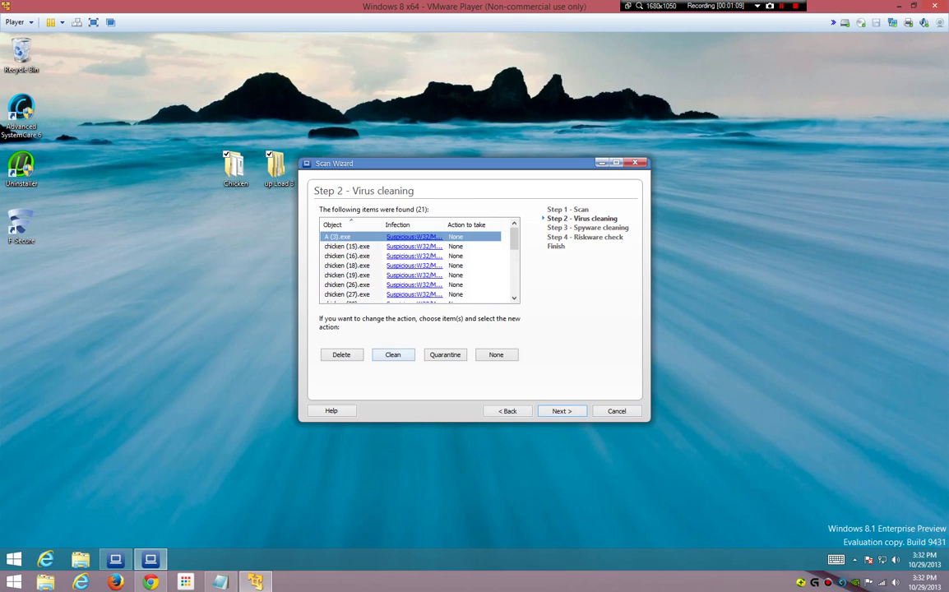
Set the action for all listed infected files to Delete, carry out the cleaning and finish the Scan Wizard
key("alt+d")
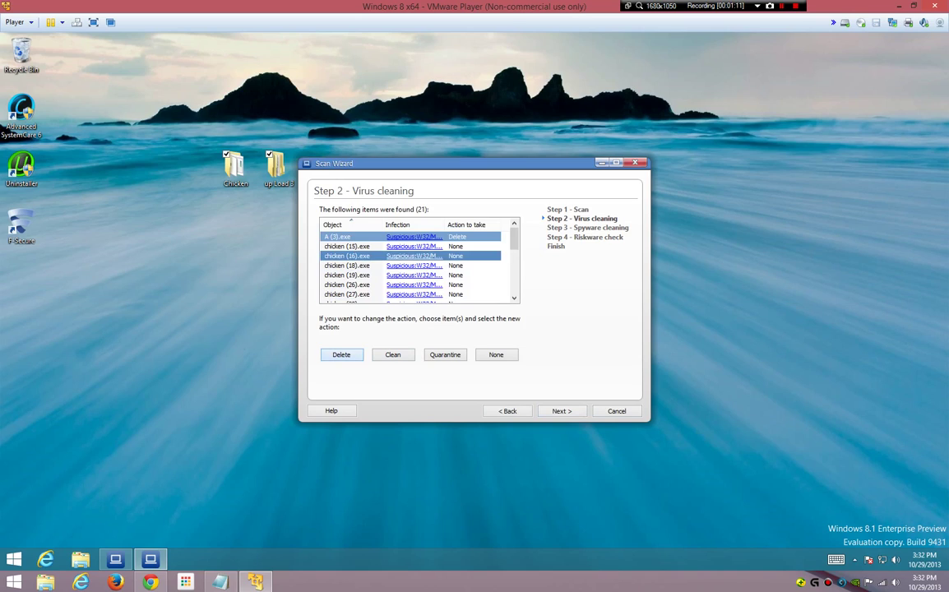
left_click(353, 246)
scroll(354, 274, "down", 5)
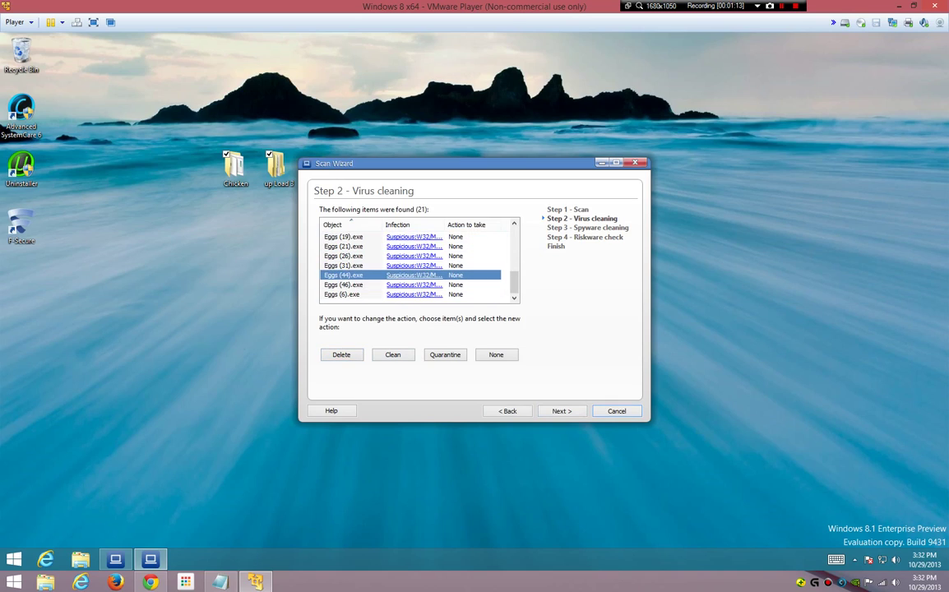
key("ctrl+a")
key("alt+d")
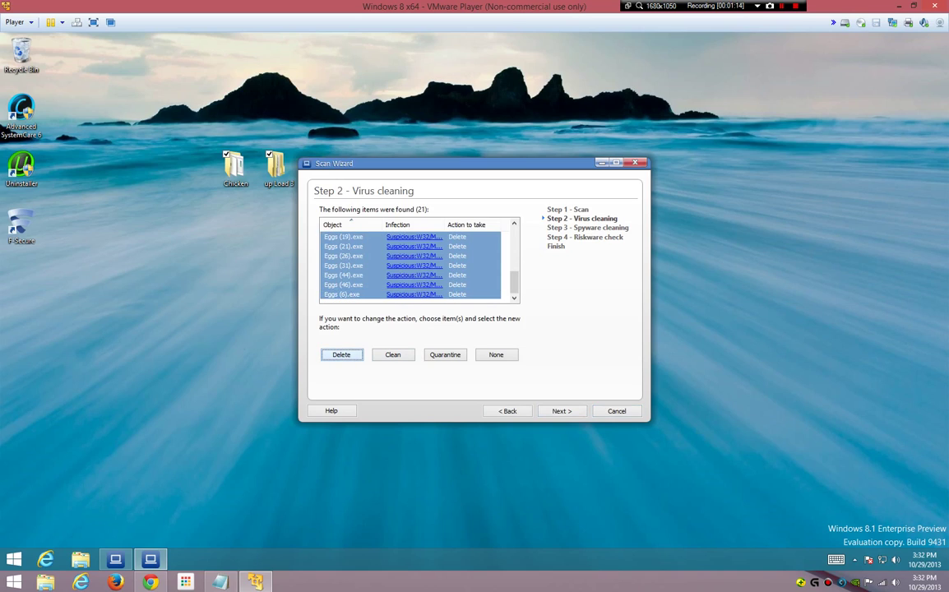
key("alt+n")
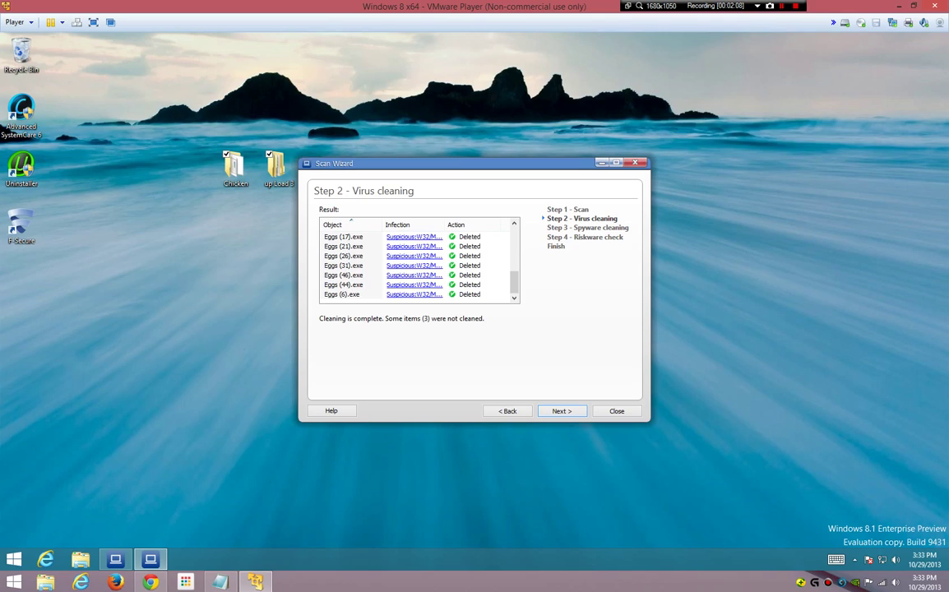
key("Return")
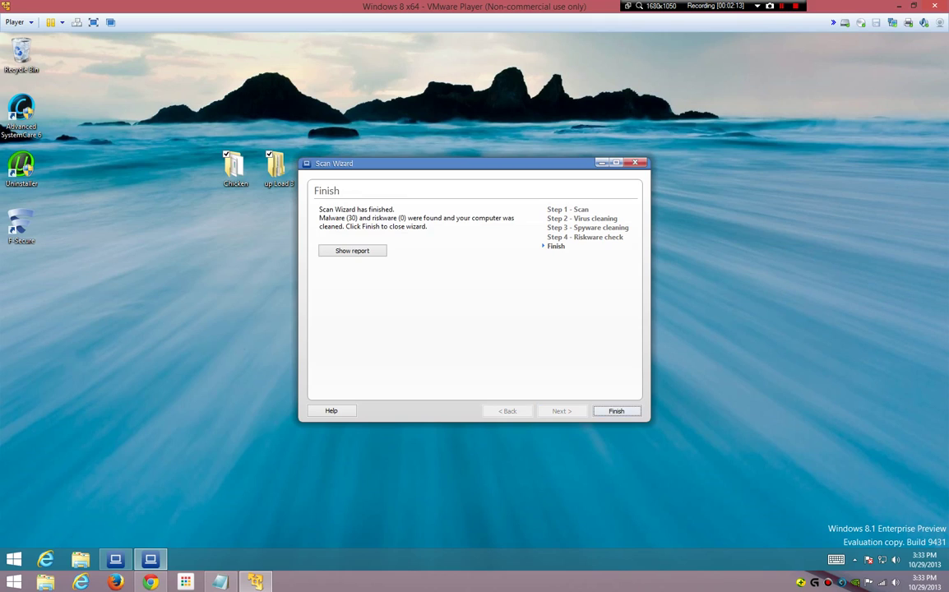
key("Return")
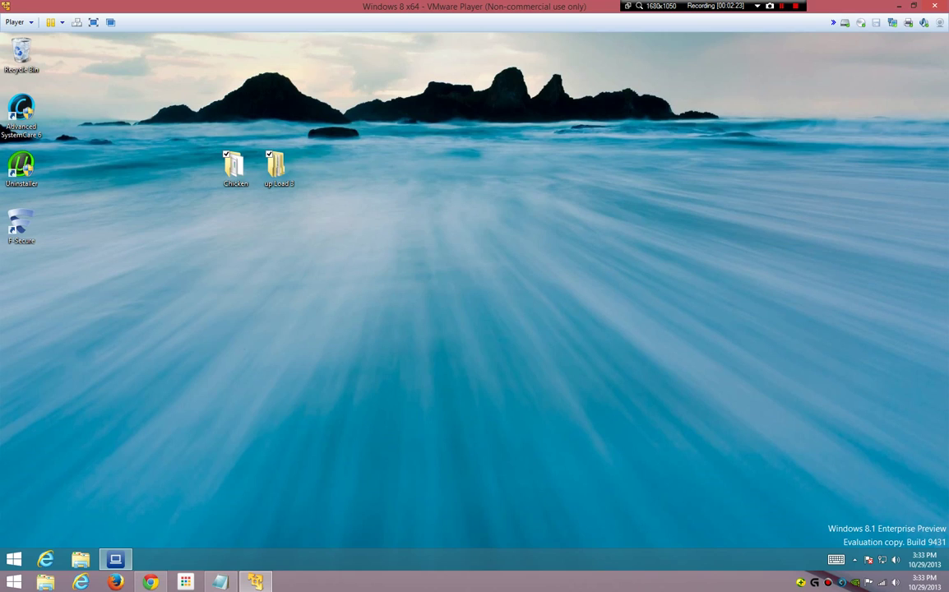
Check the combined file count and size of the Chicken and up Load 3 folders in their properties
left_click_drag(394, 275, 186, 151)
right_click(292, 164)
left_click(191, 341)
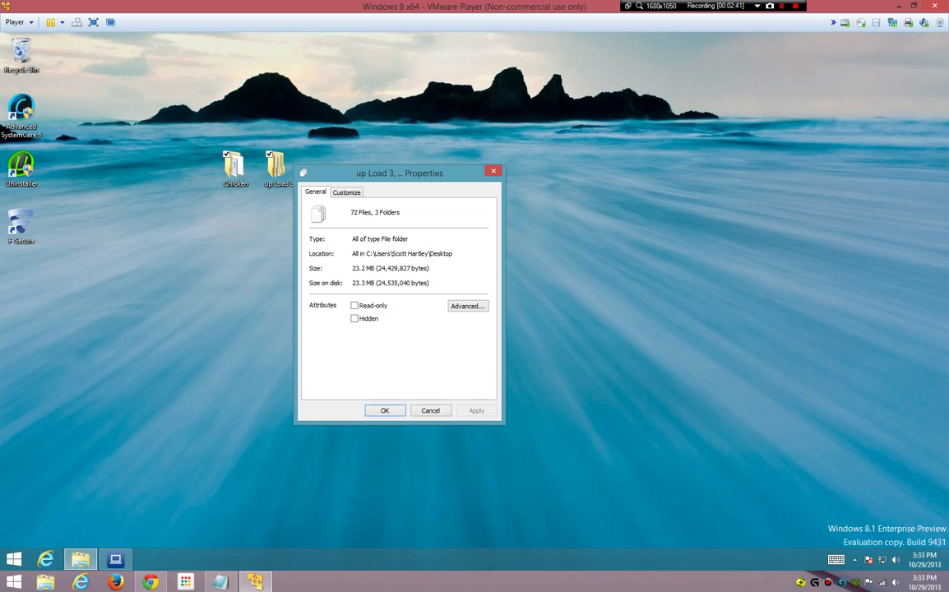
key("Escape")
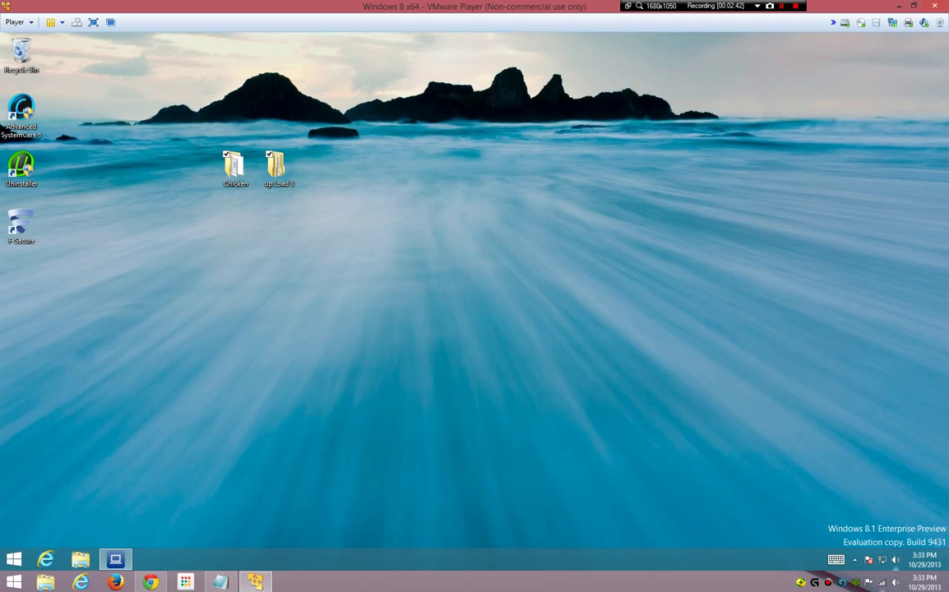
Open Task Manager inside the virtual machine and move its window to the middle of the desktop
left_click(854, 559)
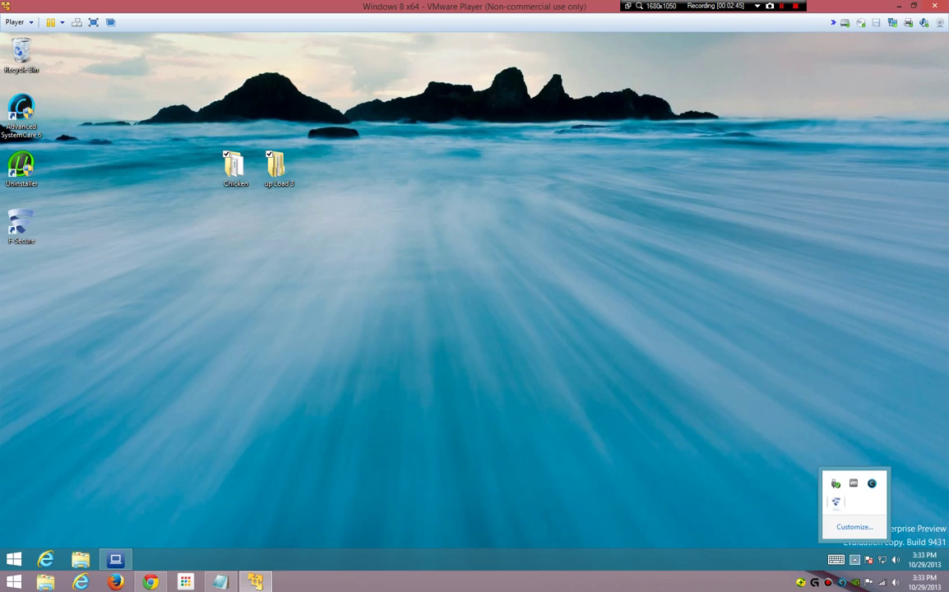
left_click(835, 502)
key("ctrl+alt+Delete")
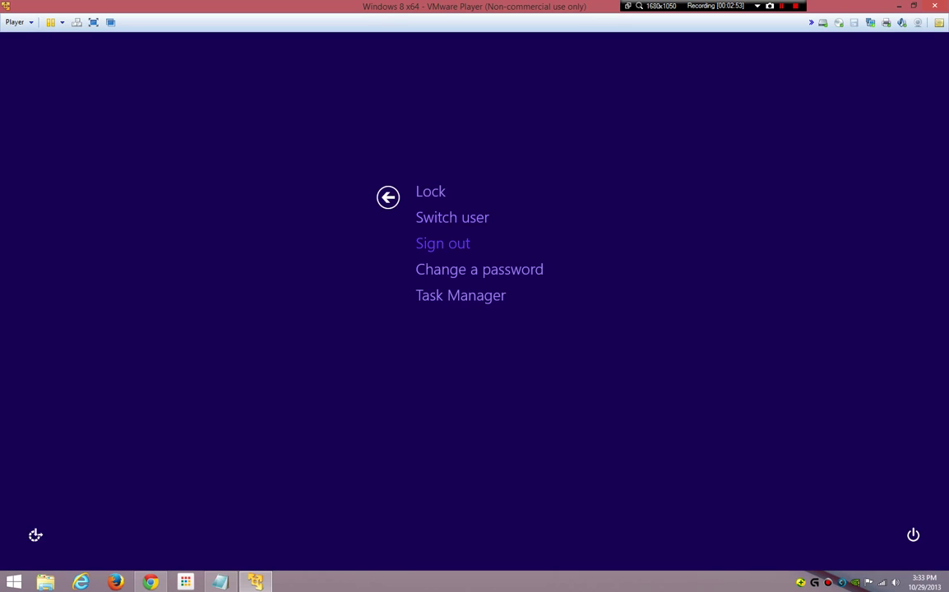
left_click(459, 296)
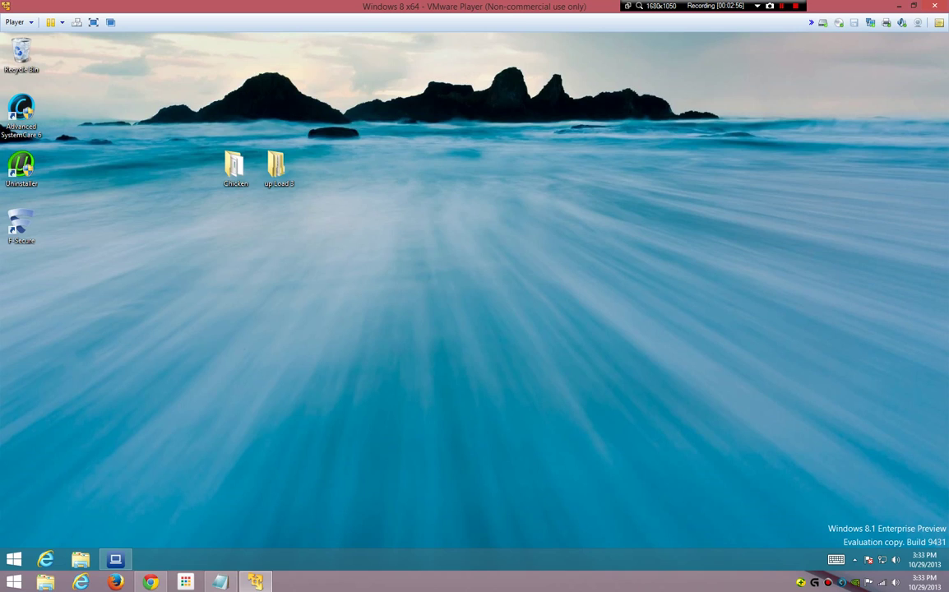
key("ctrl+shift+Escape")
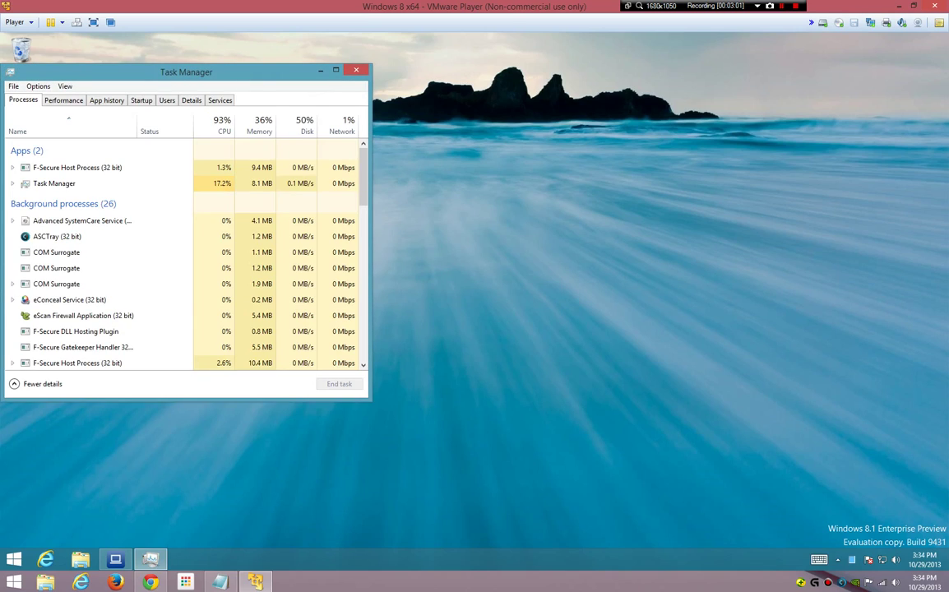
left_click_drag(213, 80, 498, 92)
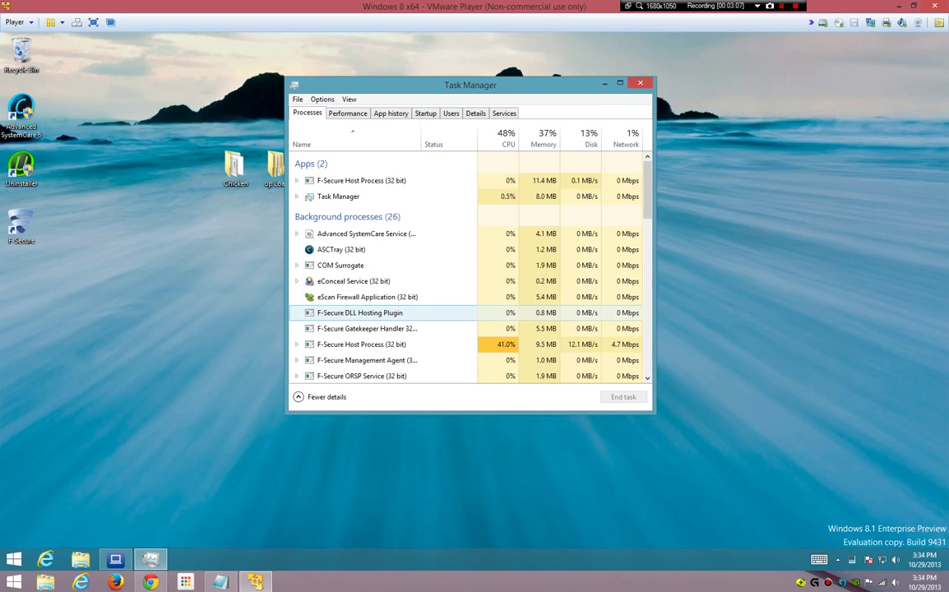
Examine the CPU, memory and disk usage of the F-Secure background processes
scroll(387, 313, "down", 3)
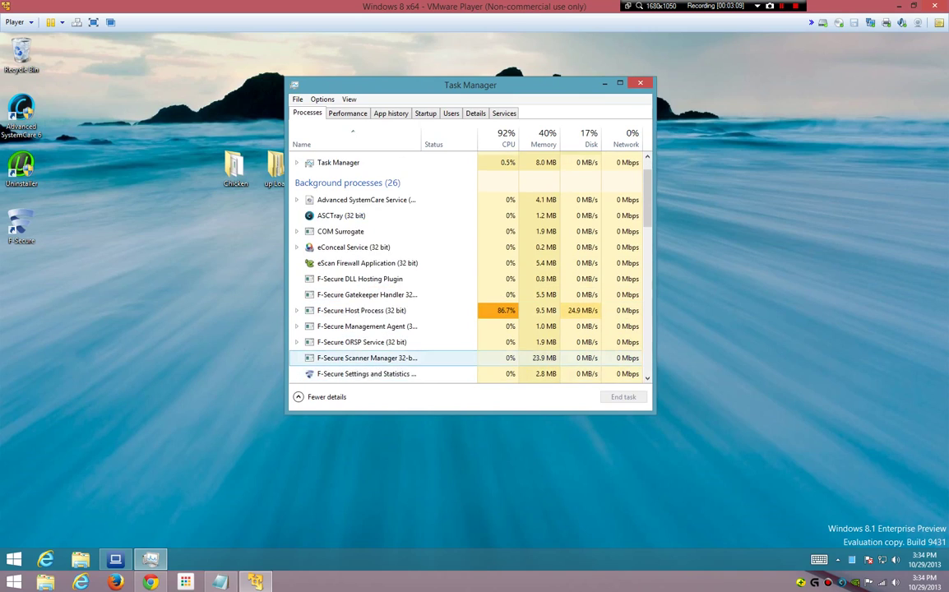
left_click(838, 559)
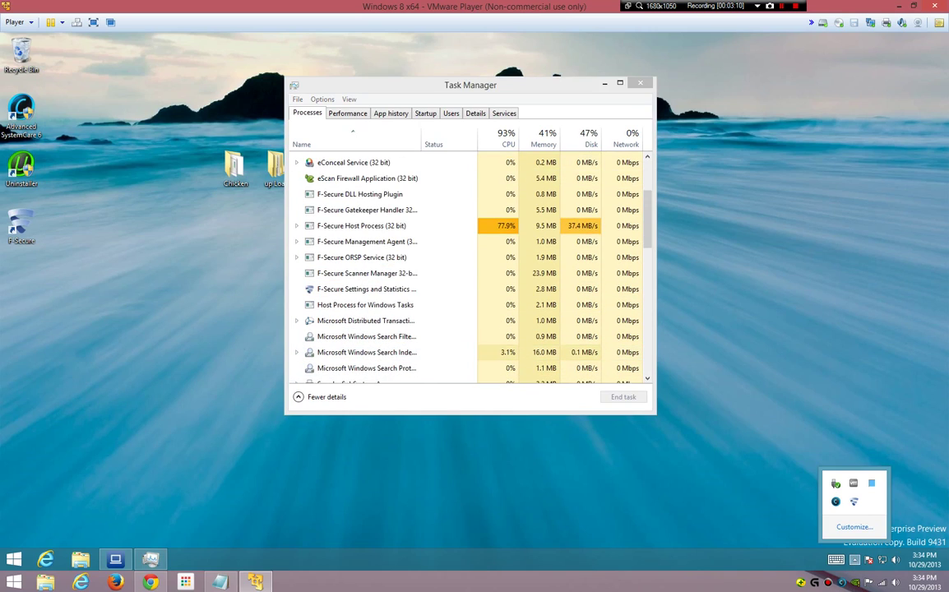
left_click(838, 559)
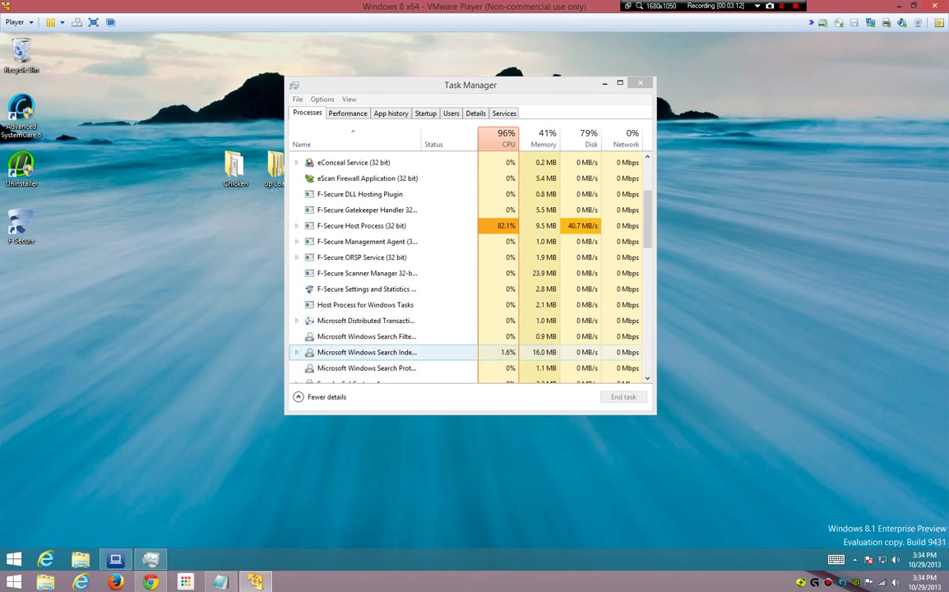
left_click(382, 336)
scroll(382, 320, "down", 2)
scroll(366, 312, "up", 4)
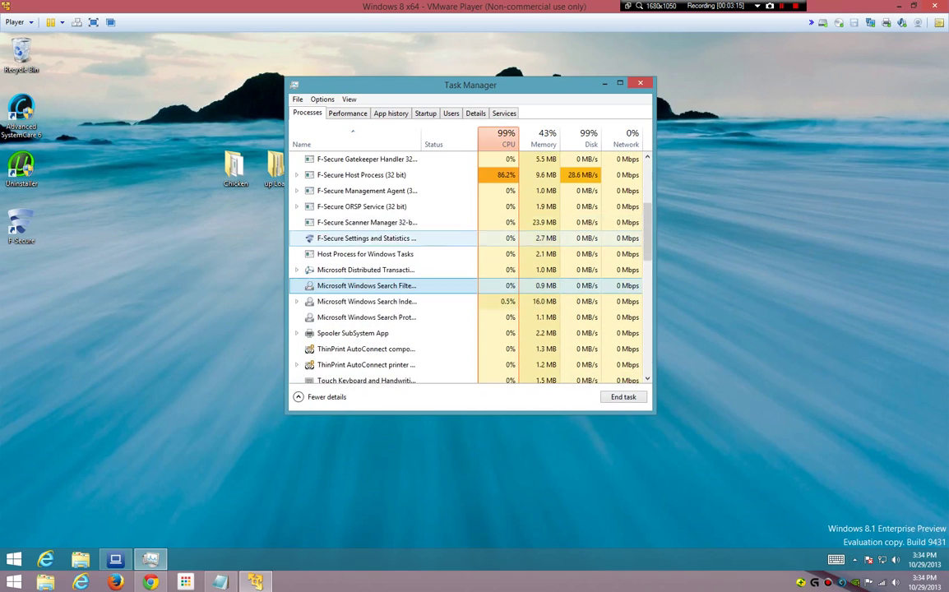
left_click(365, 306)
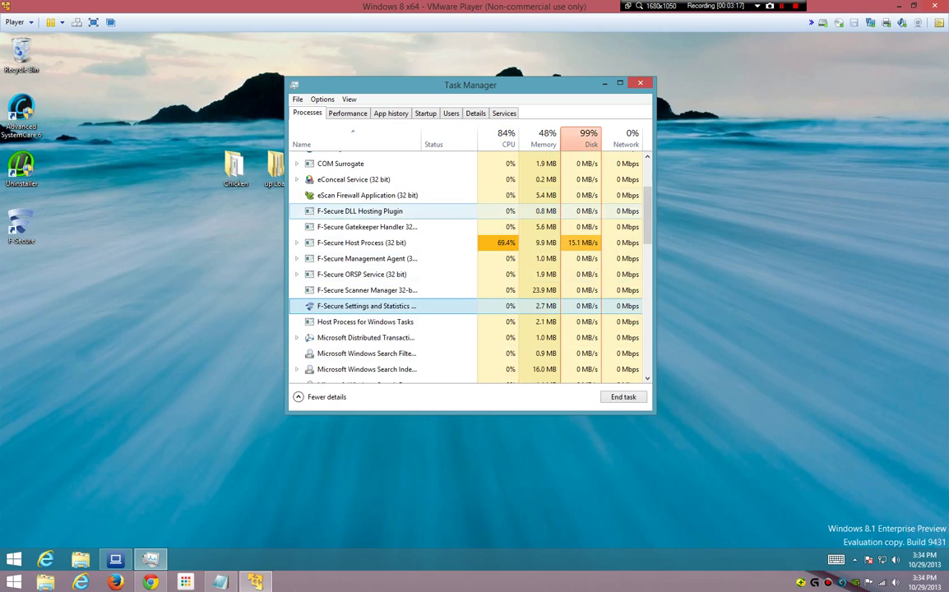
scroll(366, 247, "up", 2)
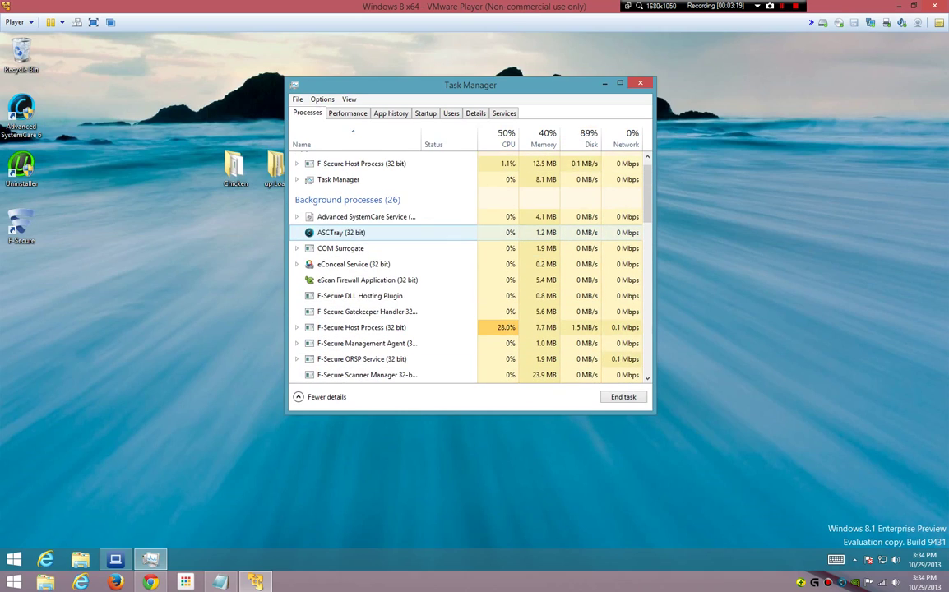
scroll(469, 232, "down", 1)
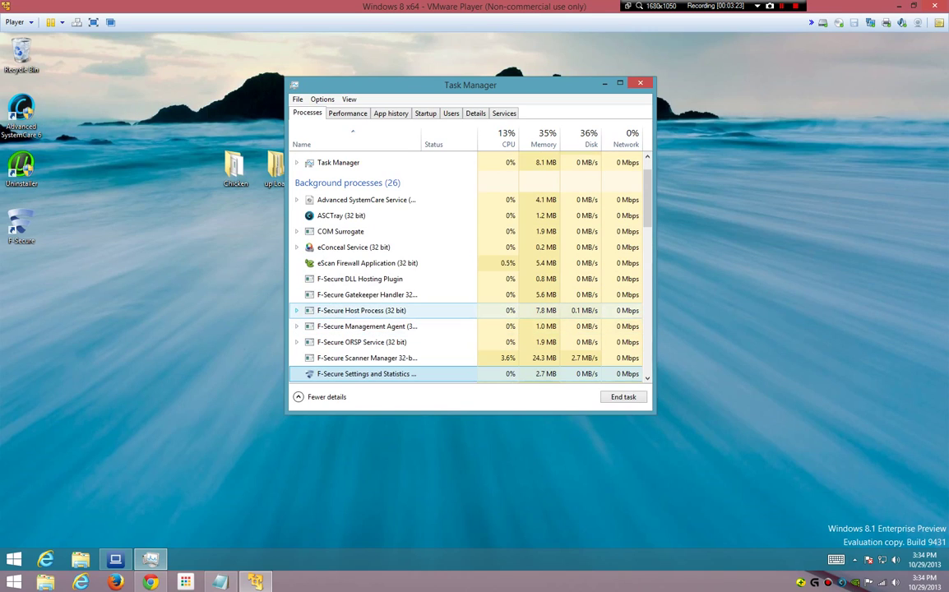
Expand the background F-Secure Host Process, Management Agent and ORSP Service to view their services, and collapse the Host Process again
left_click(297, 310)
double_click(367, 338)
scroll(367, 338, "down", 1)
double_click(362, 332)
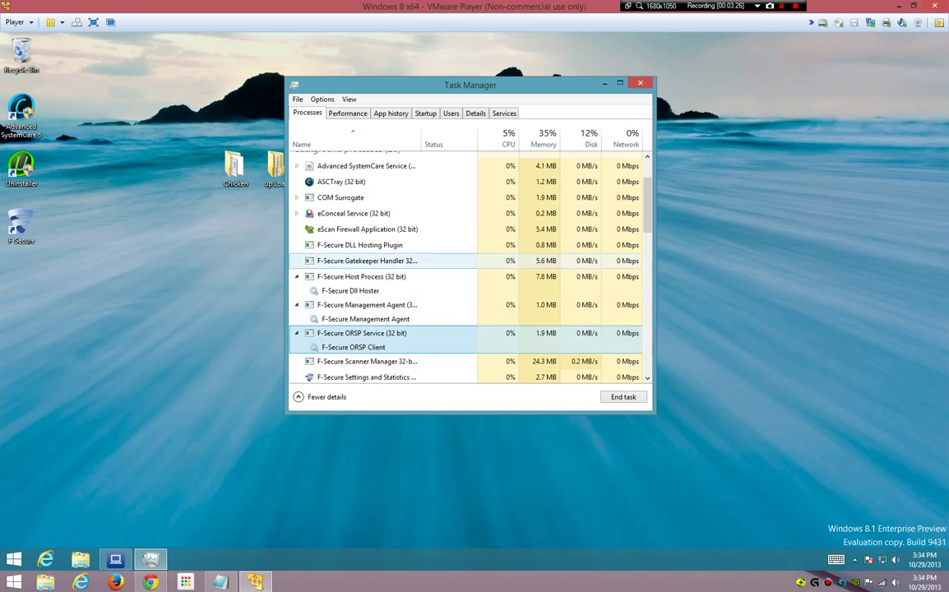
double_click(362, 277)
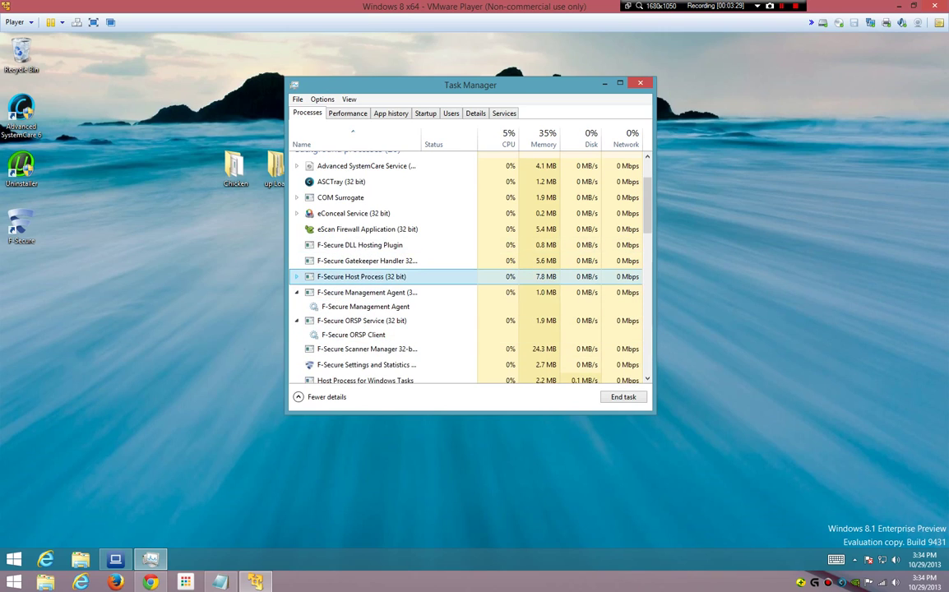
Review the complete process list through the Windows processes for F-Secure resource use, and close Task Manager
scroll(362, 276, "up", 1)
scroll(361, 276, "down", 2)
scroll(362, 277, "down", 4)
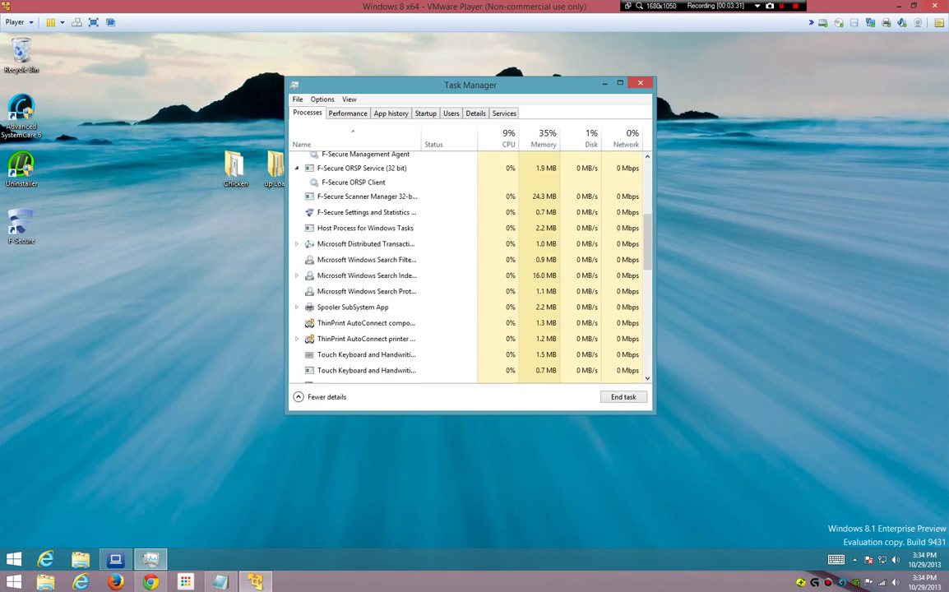
scroll(362, 276, "up", 3)
scroll(362, 276, "down", 1)
scroll(362, 292, "down", 10)
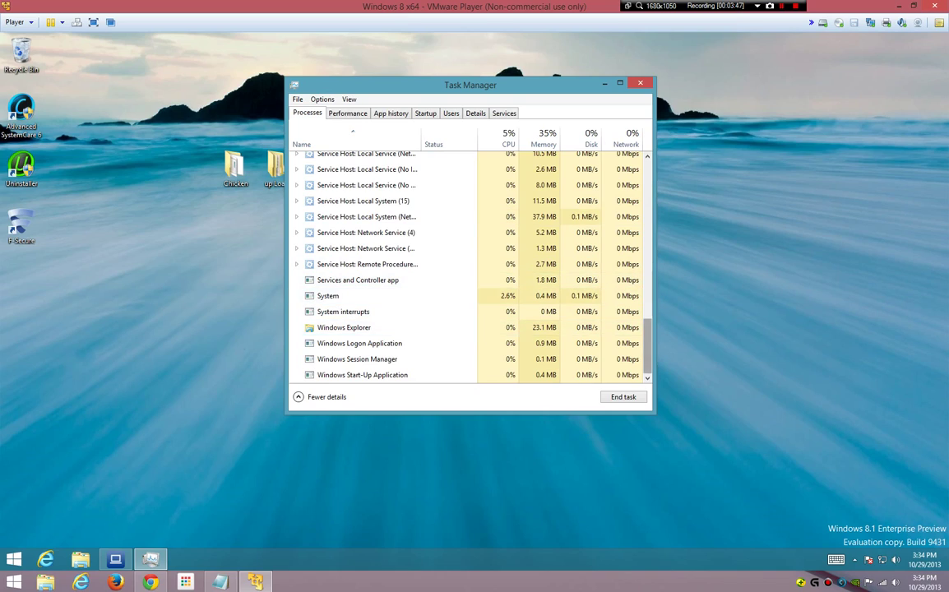
scroll(386, 282, "up", 12)
scroll(387, 282, "up", 3)
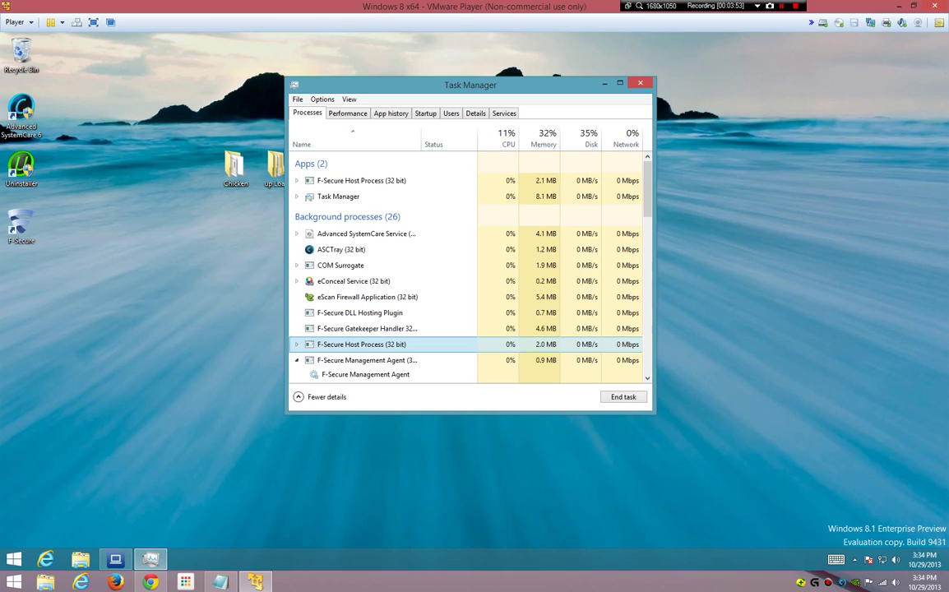
key("alt+F4")
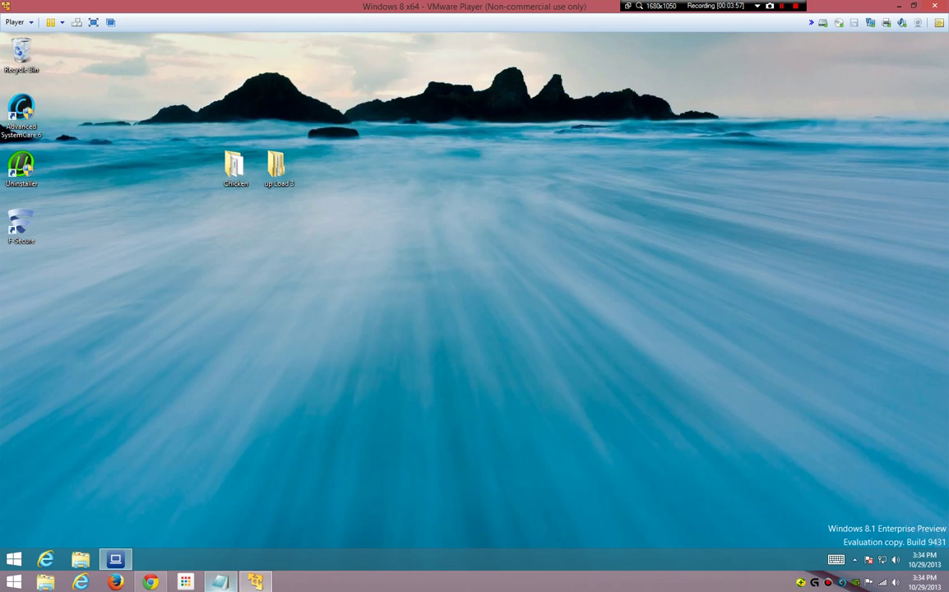
left_click(255, 582)
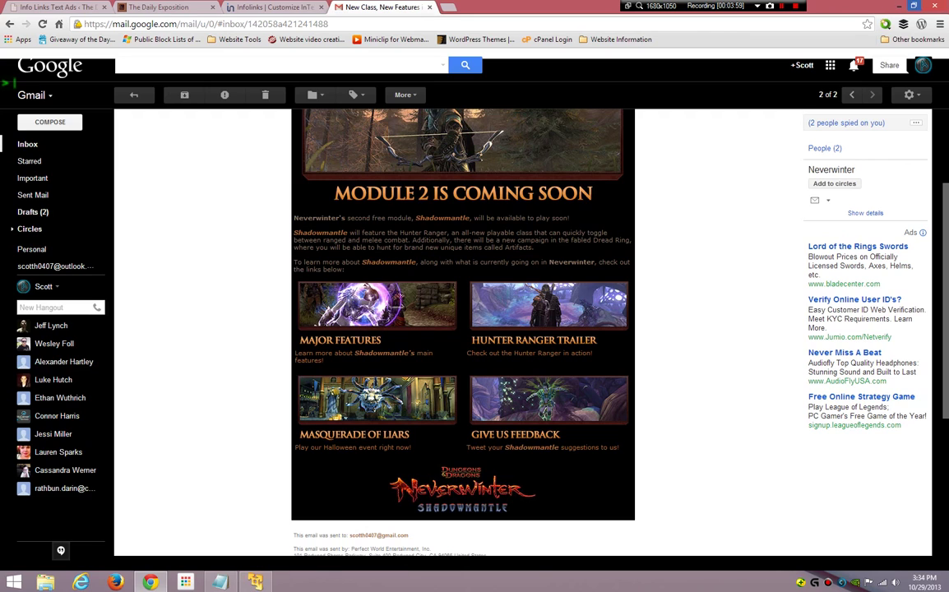
key("super+d")
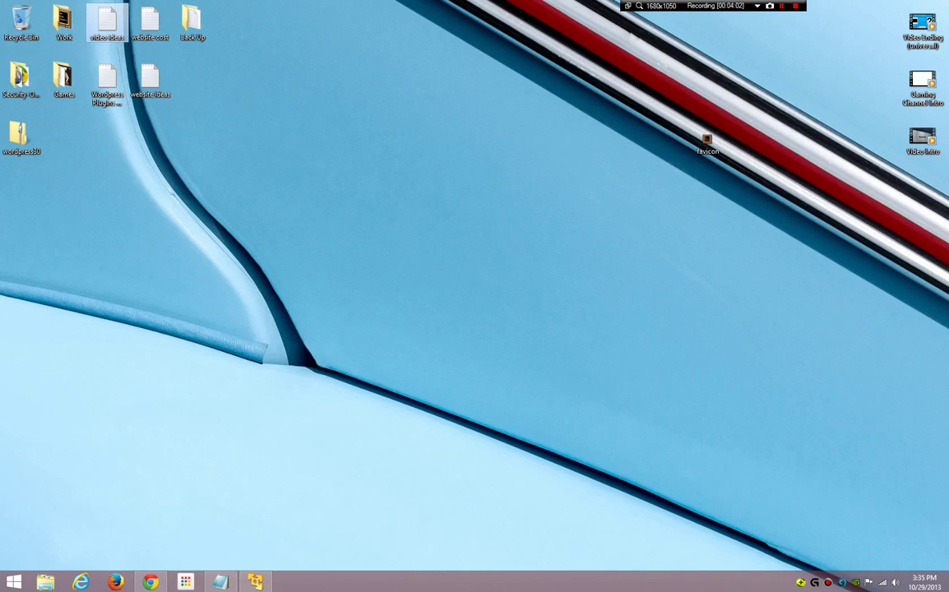
left_click(255, 582)
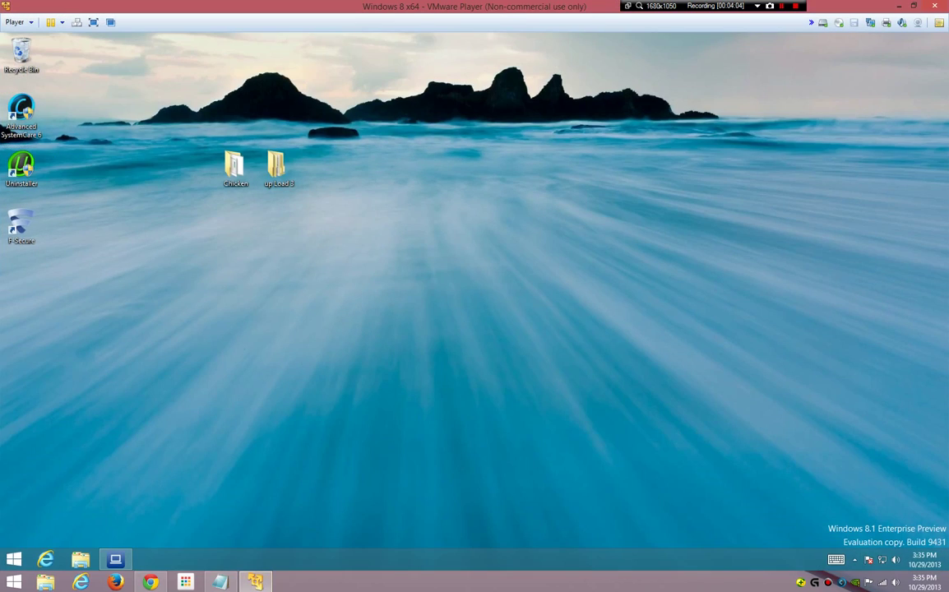